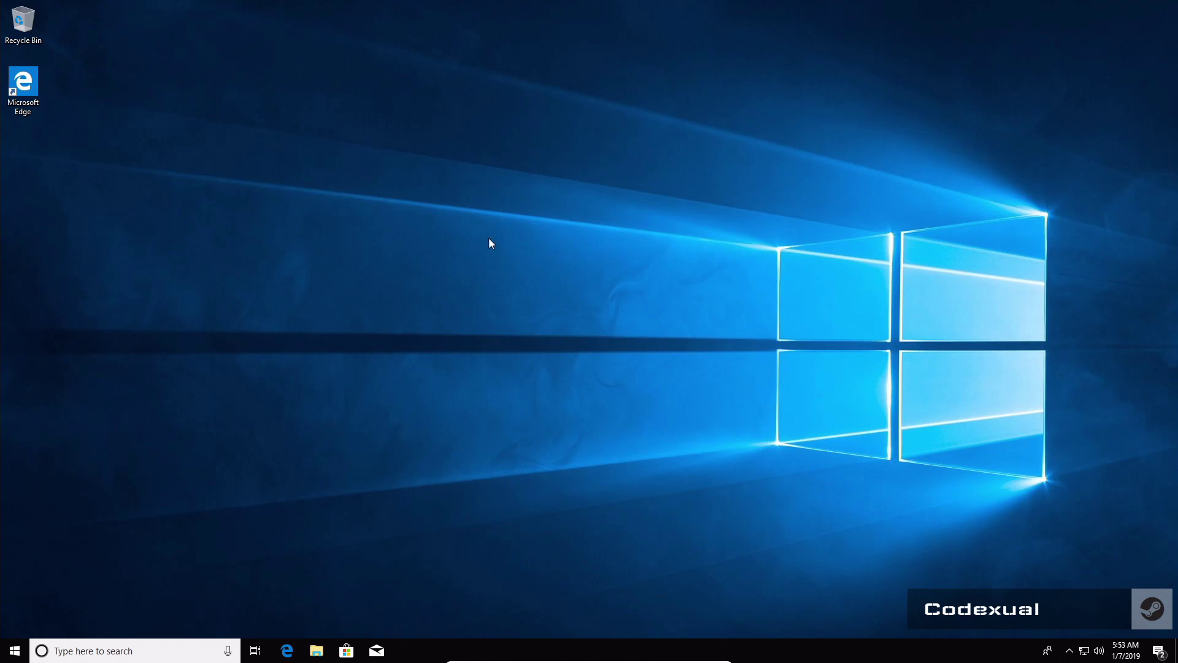
Search 'reset my pc' from Start and open the Reset this PC recovery settings
click(15, 652)
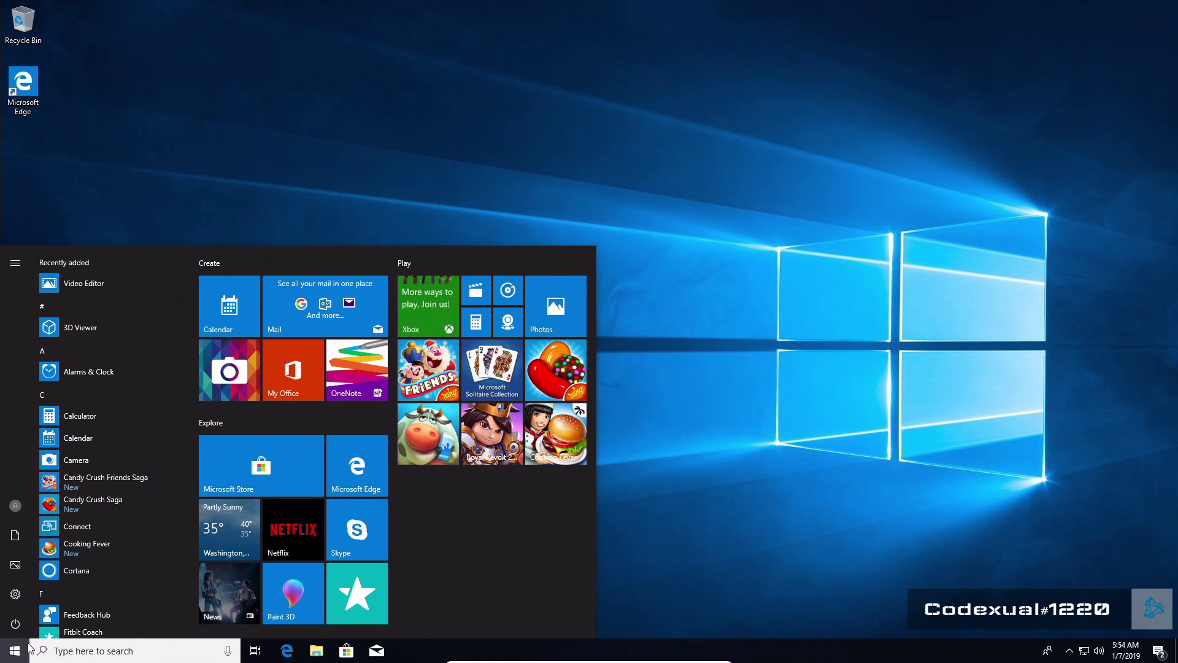
click(111, 649)
text(reset)
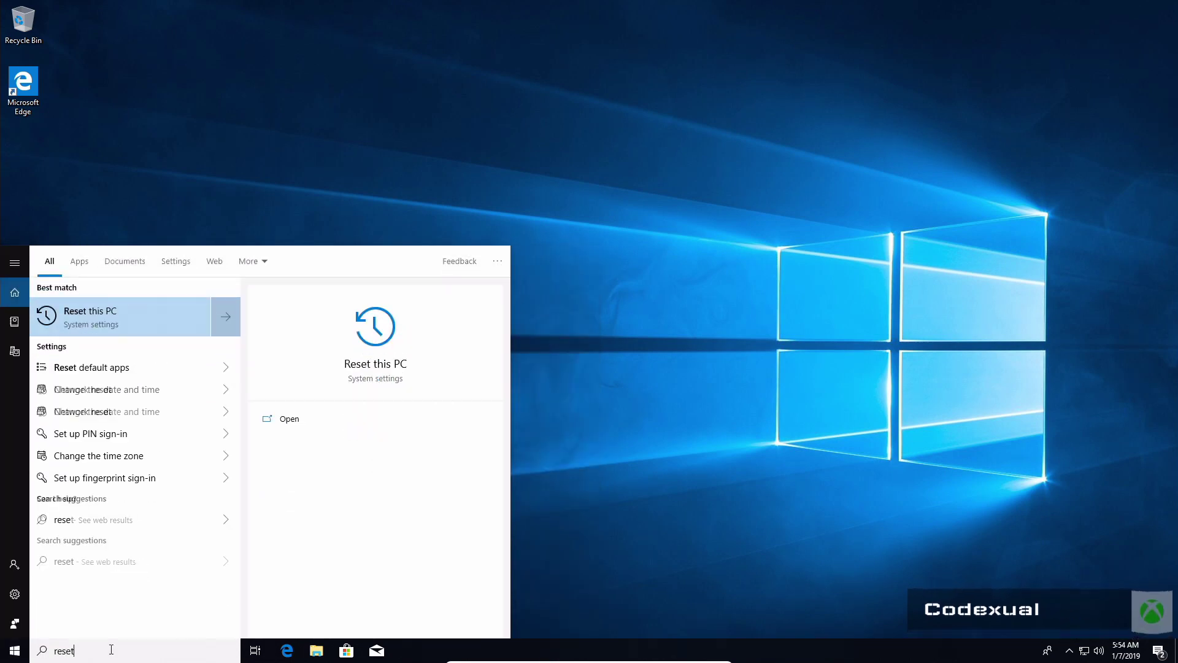
text( my pc)
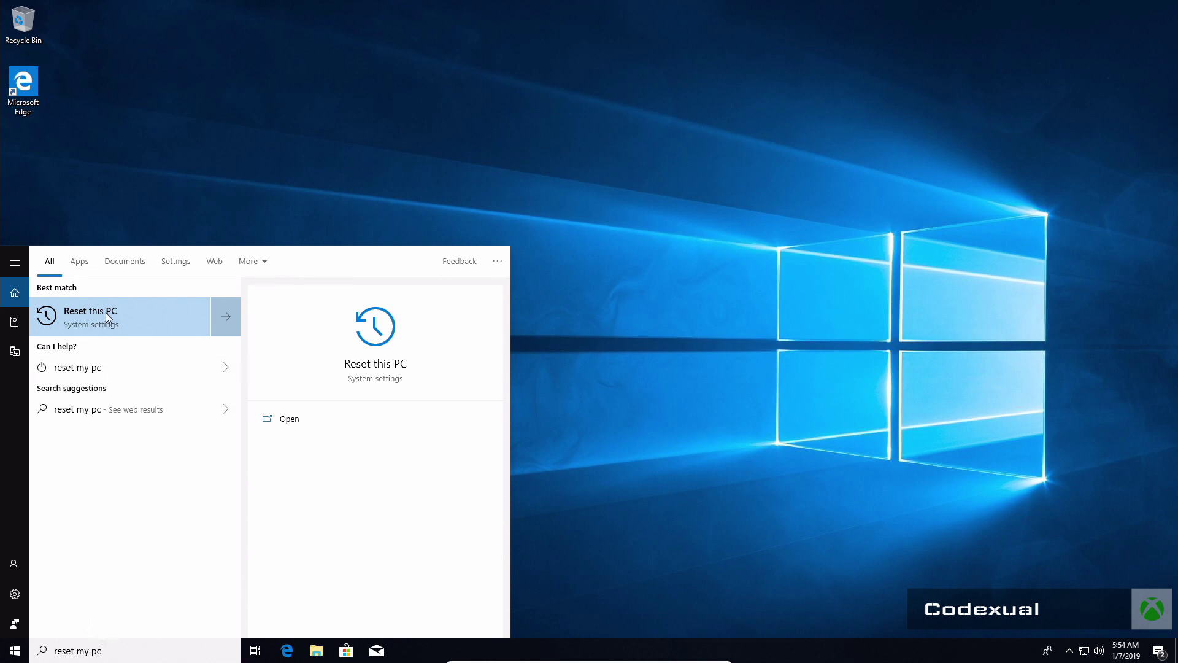
click(106, 312)
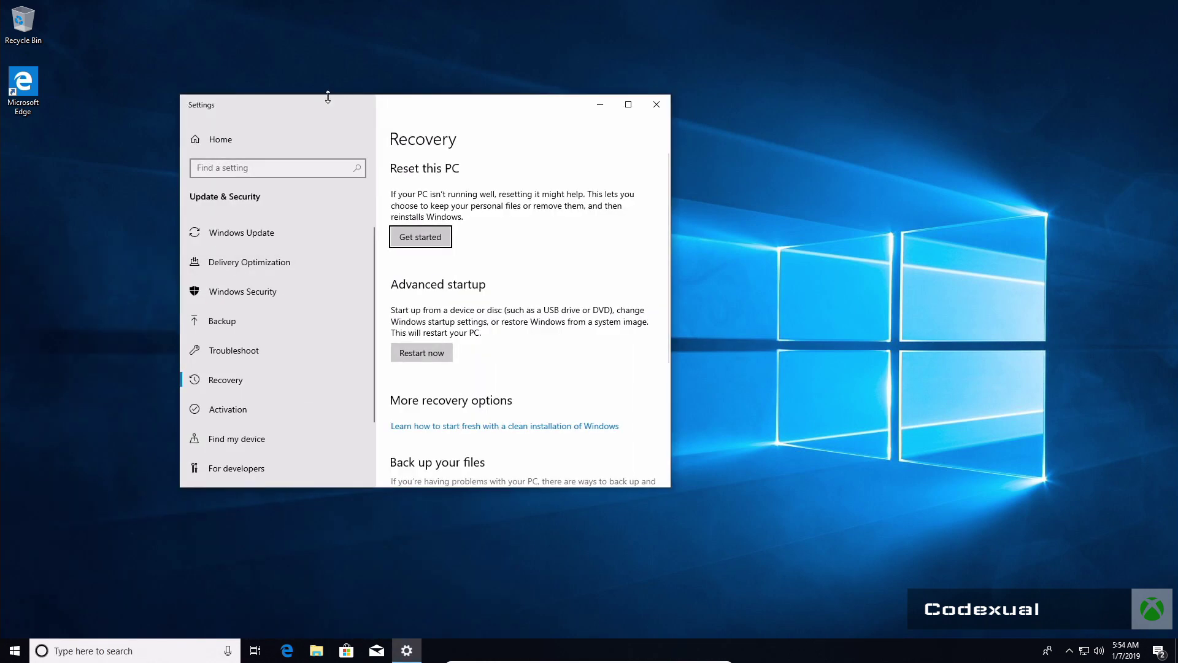
drag(447, 111, 514, 105)
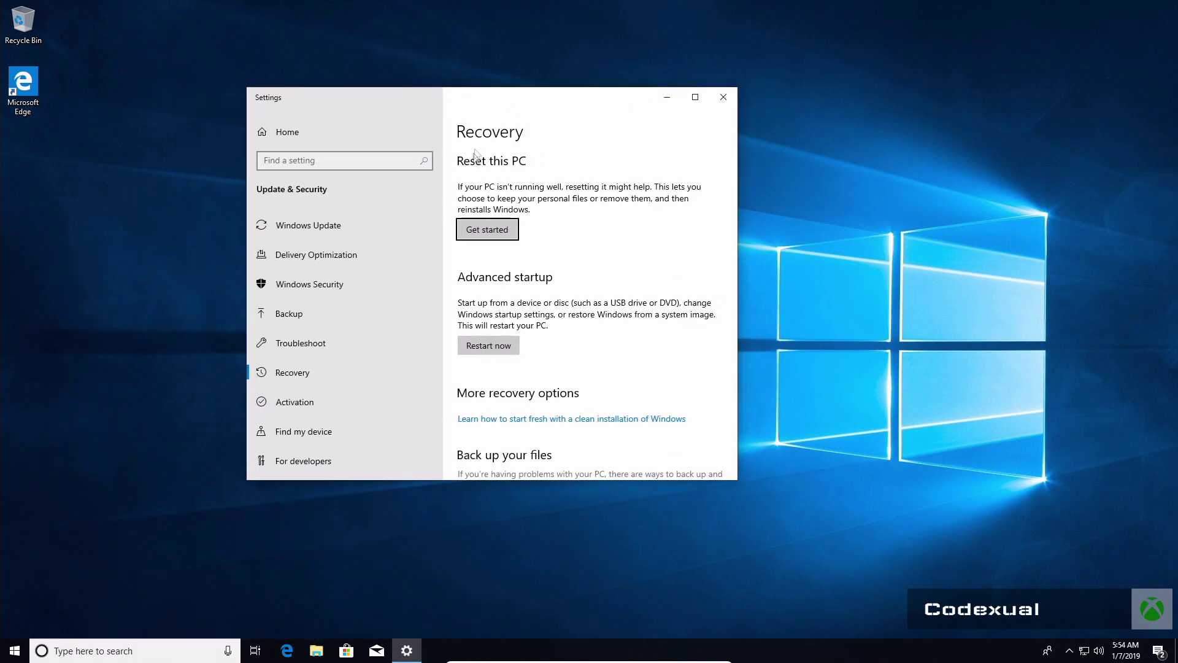
Start Reset this PC and pick Remove everything in the Choose an option dialog
click(475, 236)
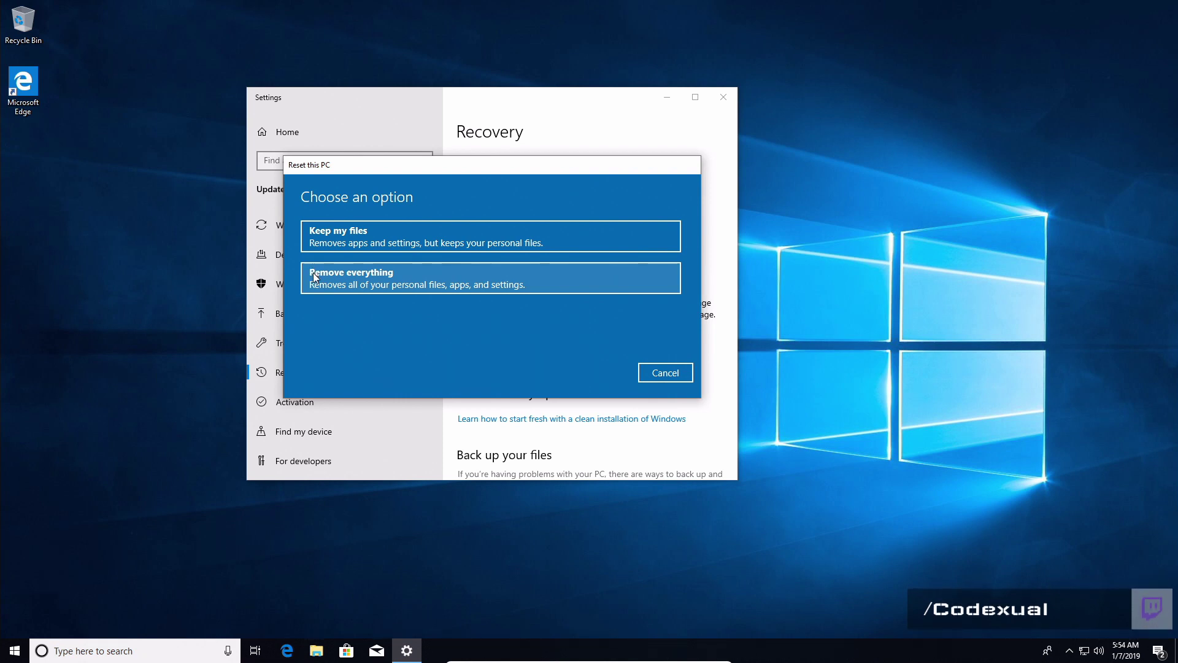
click(307, 267)
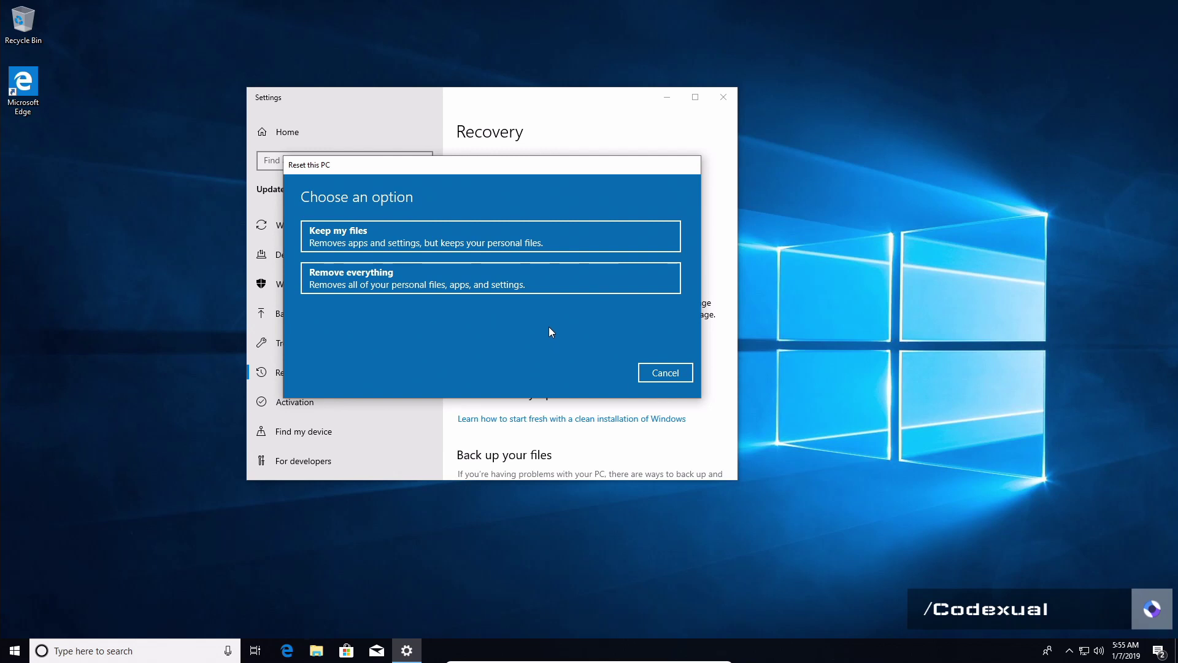
drag(456, 165, 487, 149)
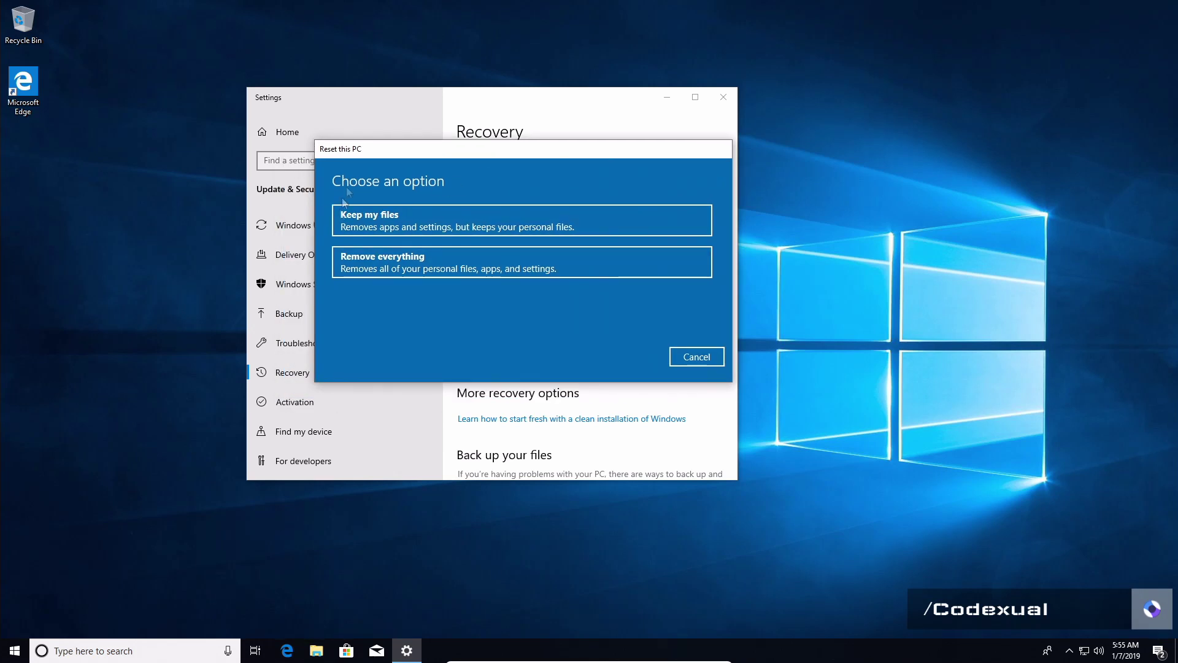
click(363, 276)
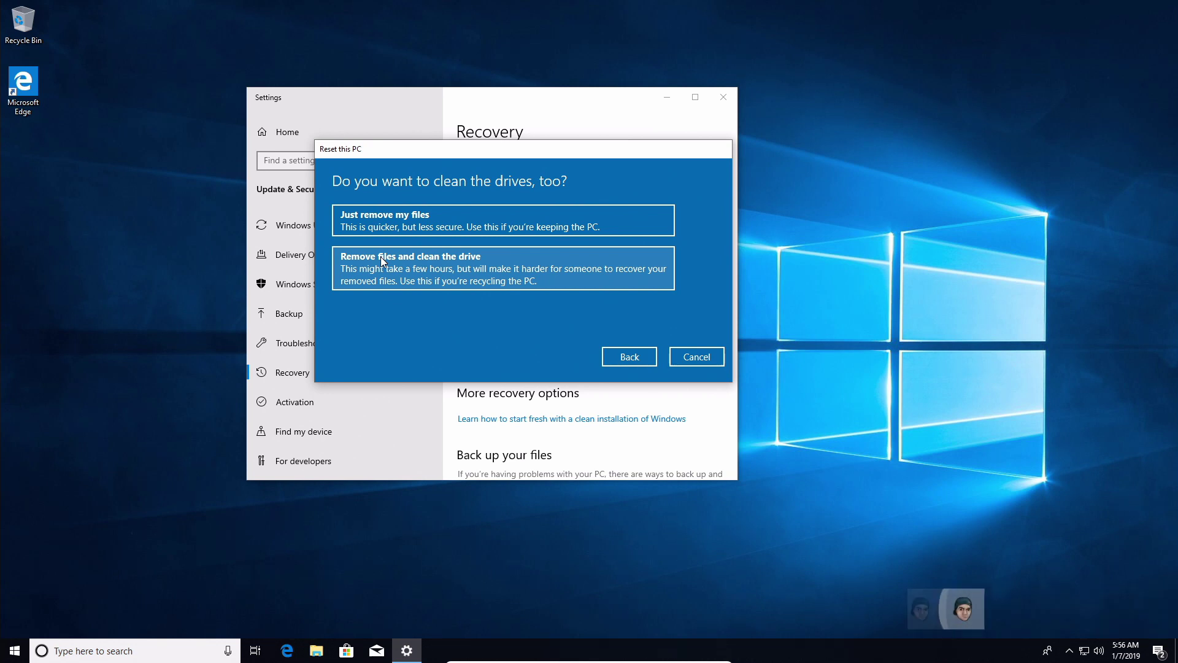
Cancel the Reset this PC wizard at the clean-the-drives screen without resetting
drag(560, 158, 556, 127)
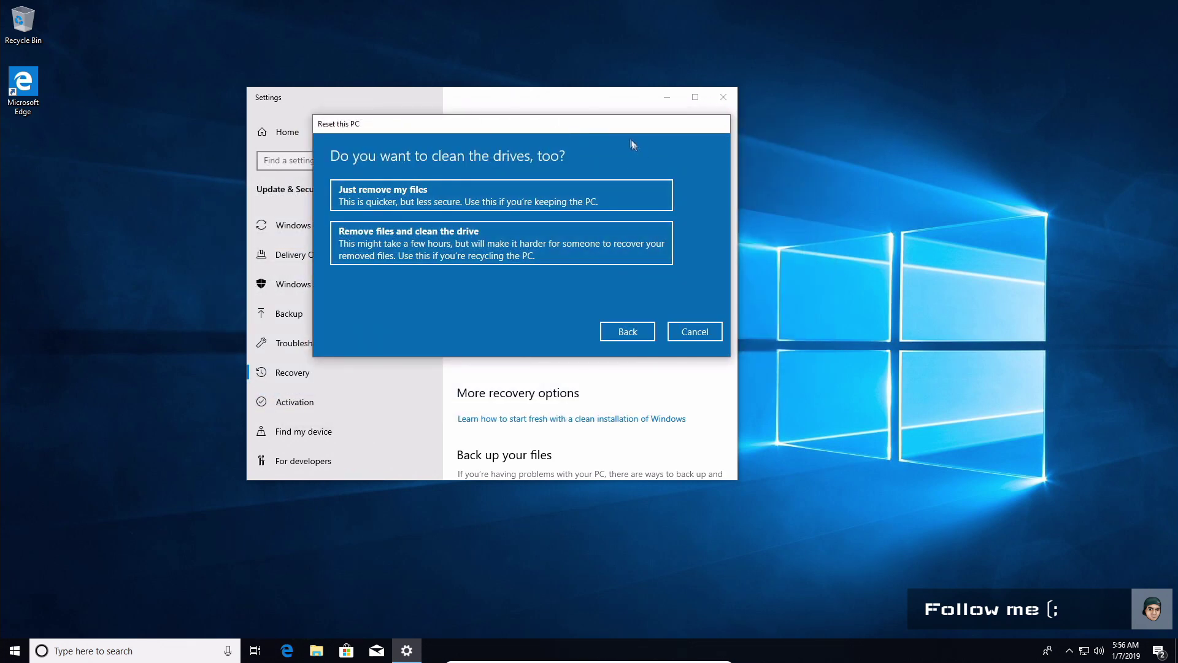
drag(588, 122, 654, 118)
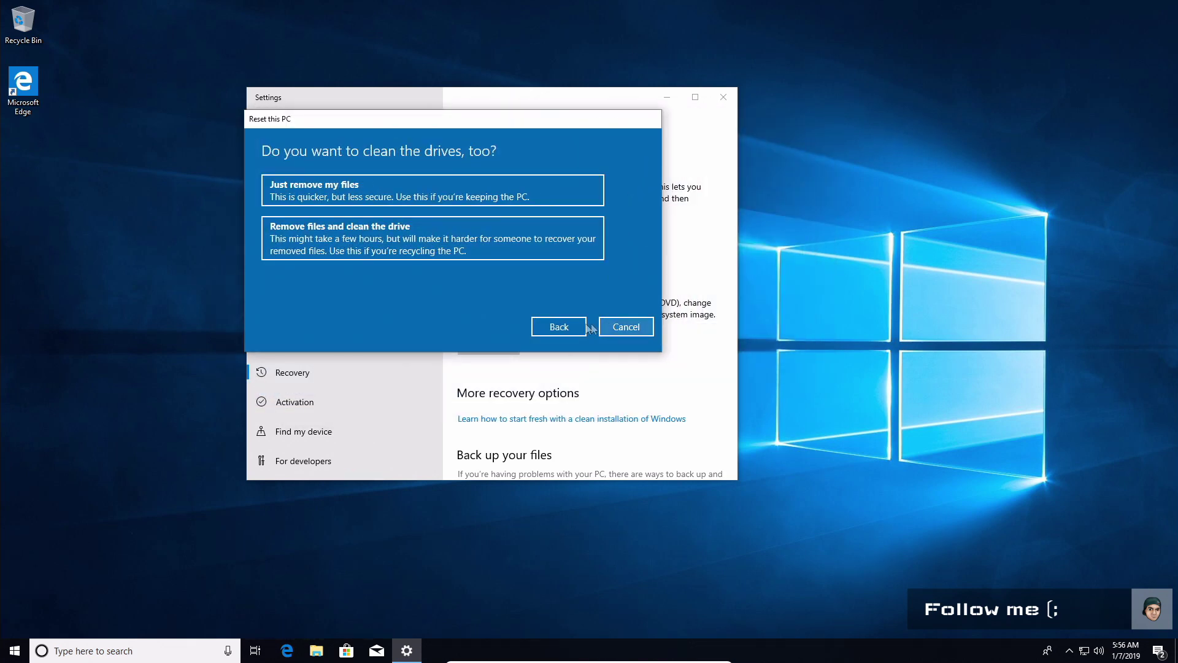
click(623, 325)
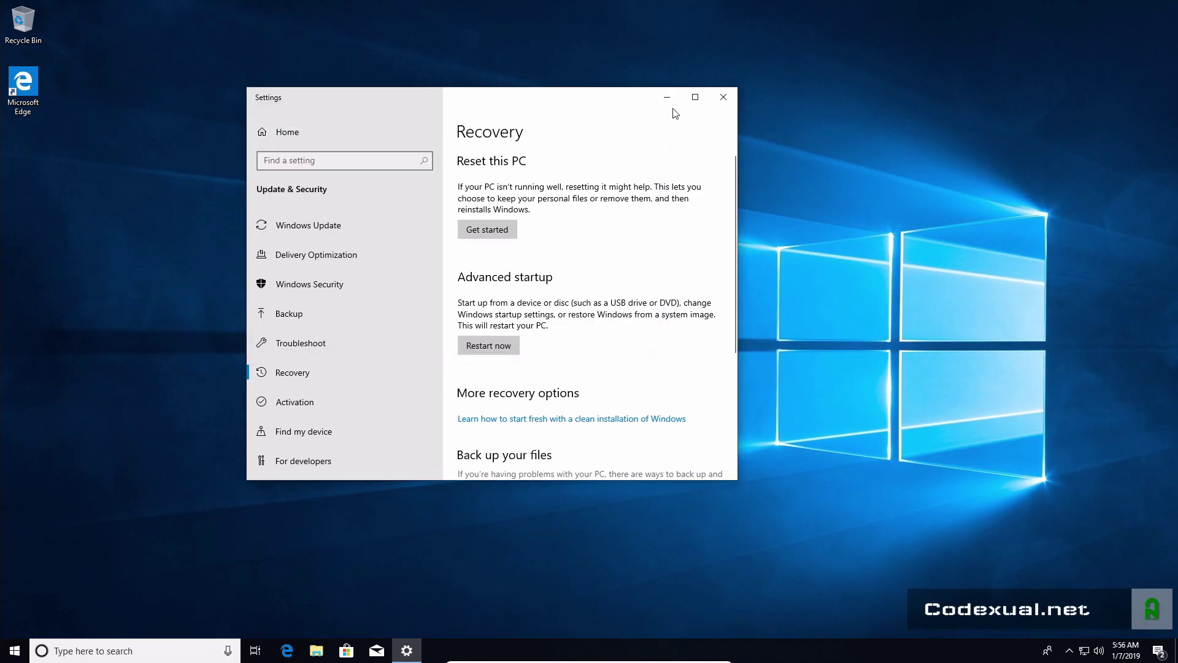
drag(648, 110, 738, 123)
Close Settings and leave the VM's full-screen to reveal the host's 'windows iso' search results
click(813, 110)
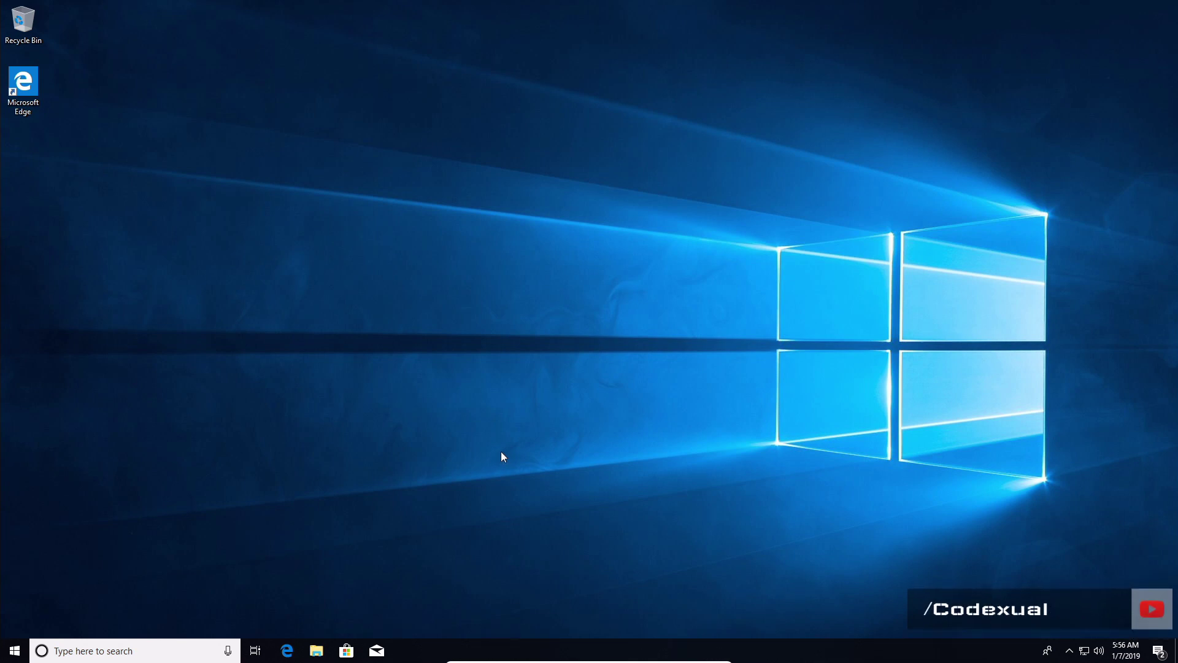
mouse_move(645, 661)
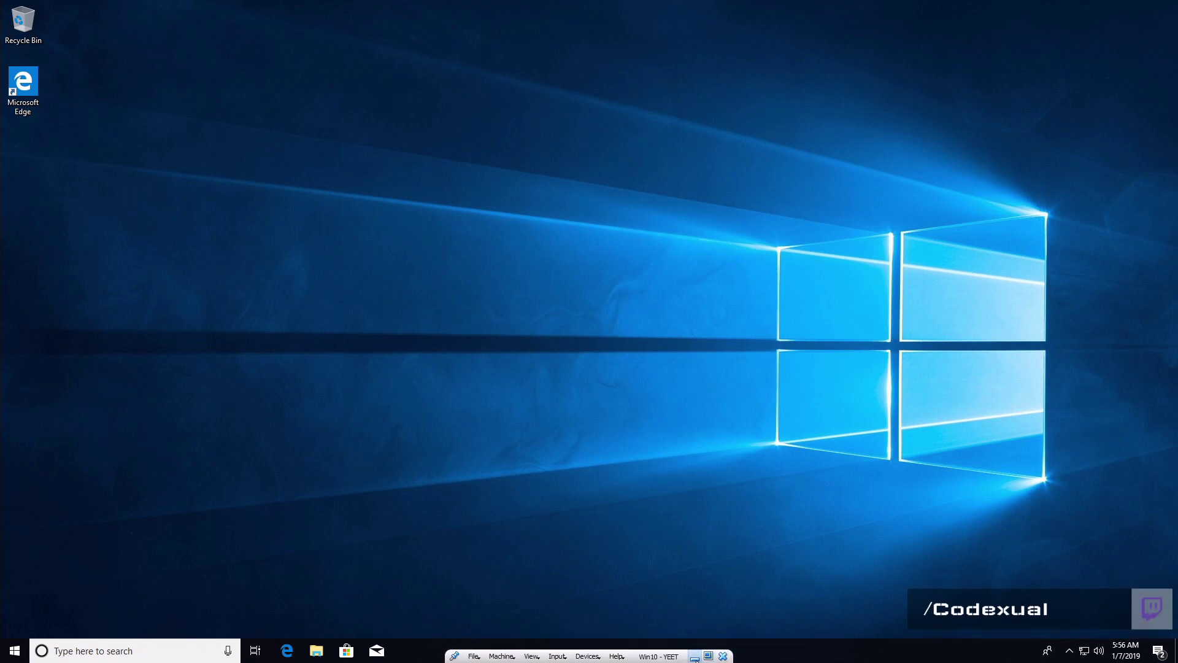
click(694, 656)
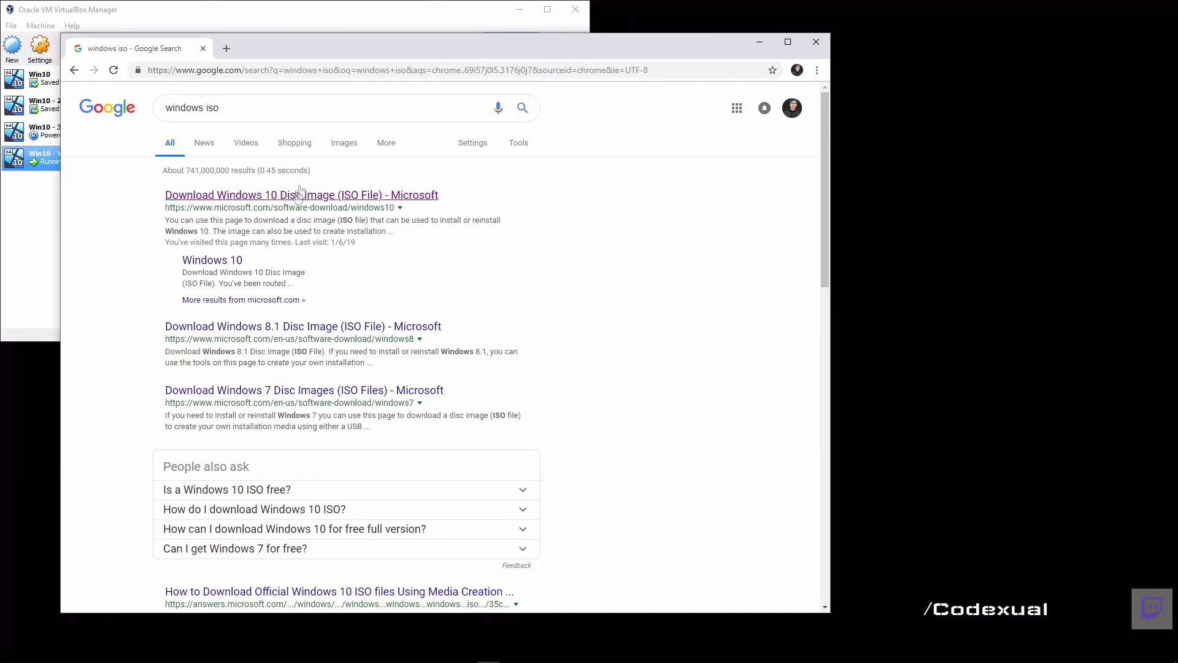
Open the top result, Microsoft's 'Download Windows 10 Disc Image (ISO File)' page
click(169, 201)
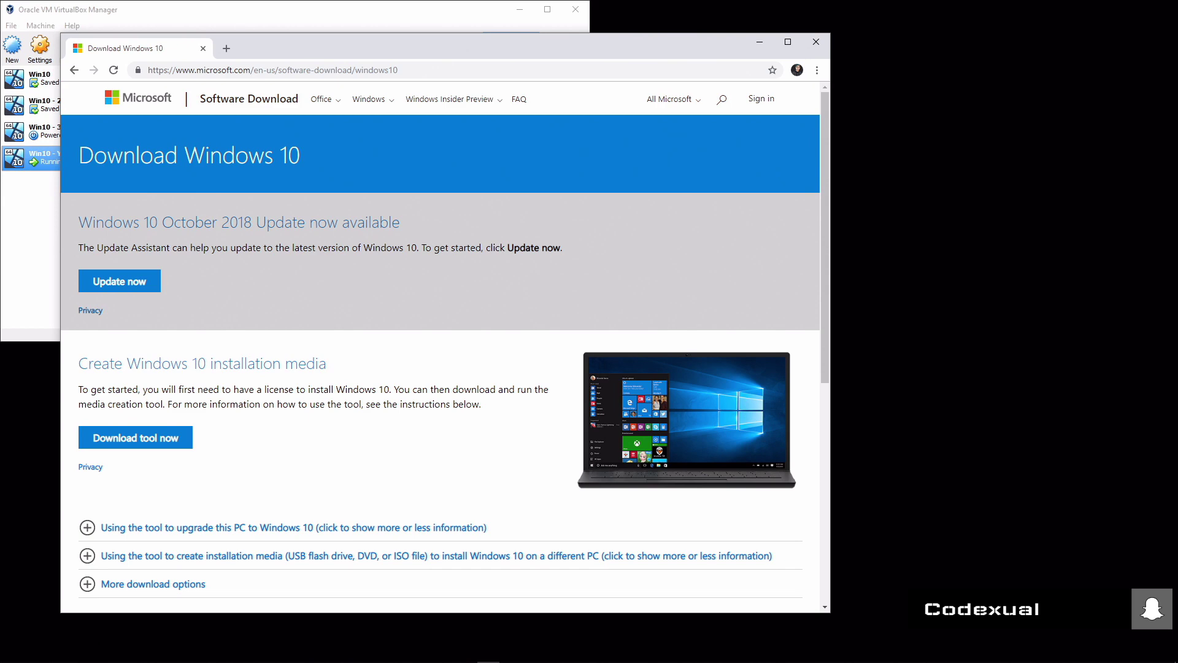
Run MediaCreationTool1809.exe from Downloads with administrator approval
click(57, 653)
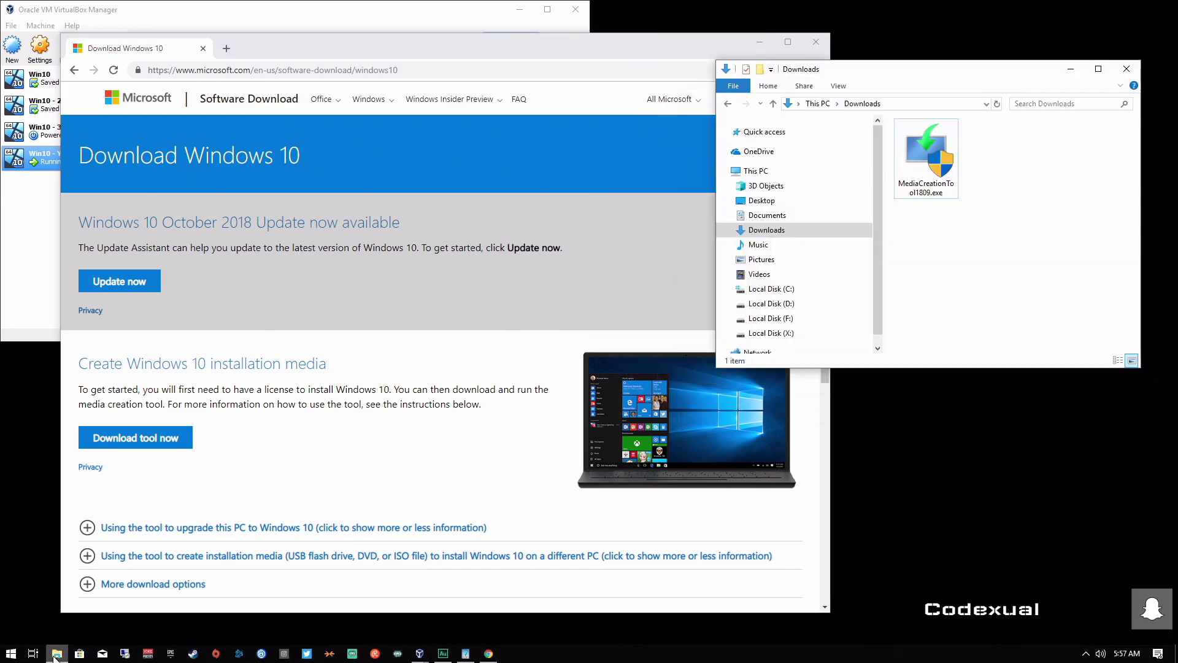
double_click(937, 153)
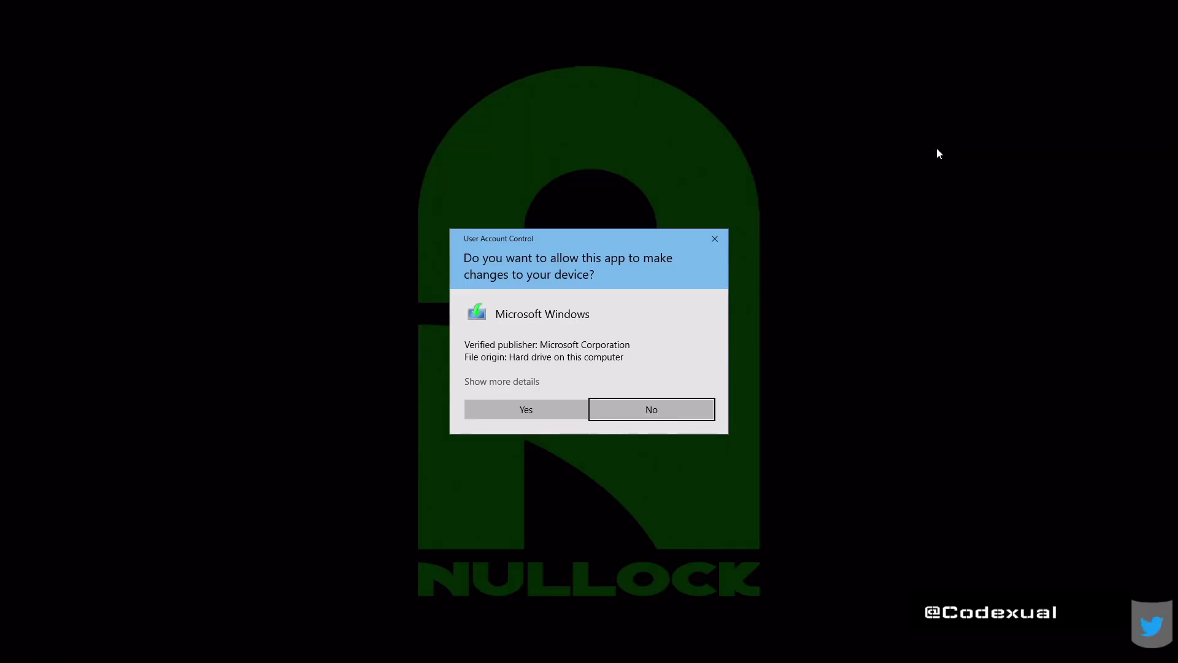
click(528, 408)
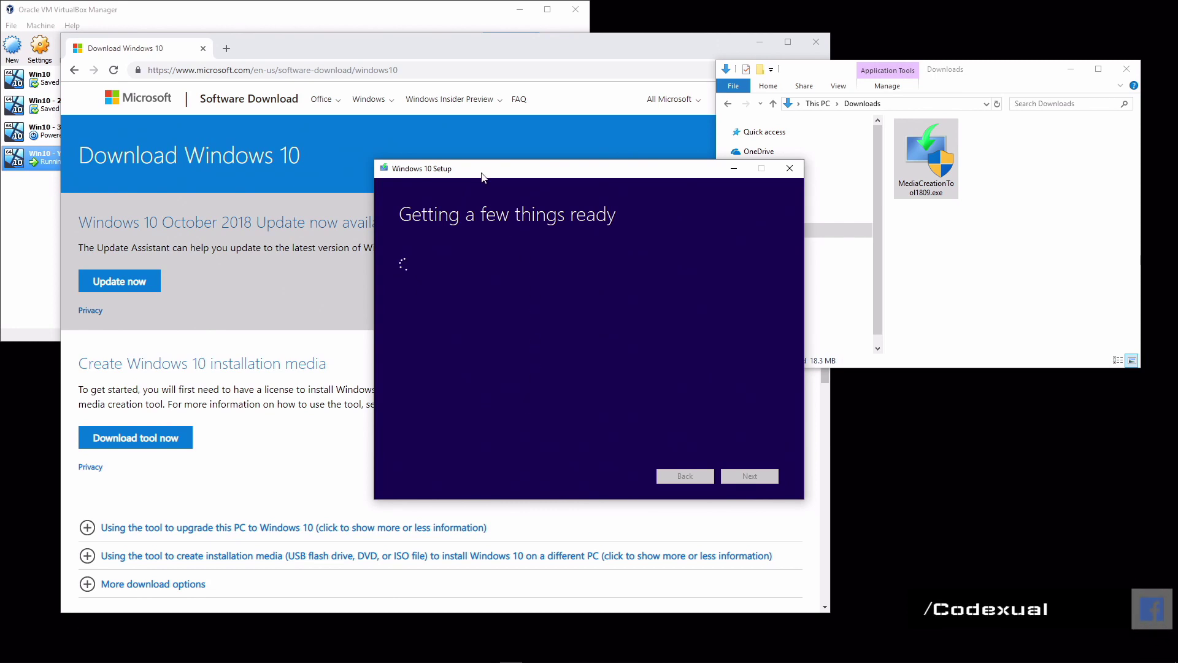
drag(482, 178, 413, 194)
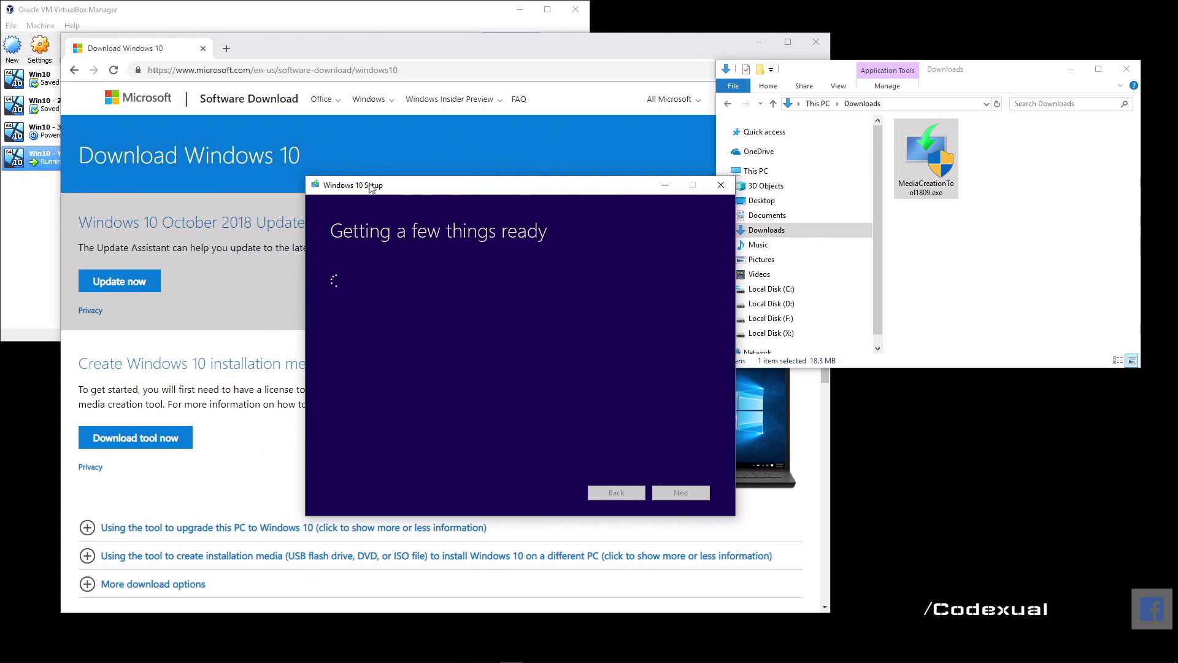
Accept the Windows 10 license terms in the Media Creation Tool
drag(370, 187, 364, 161)
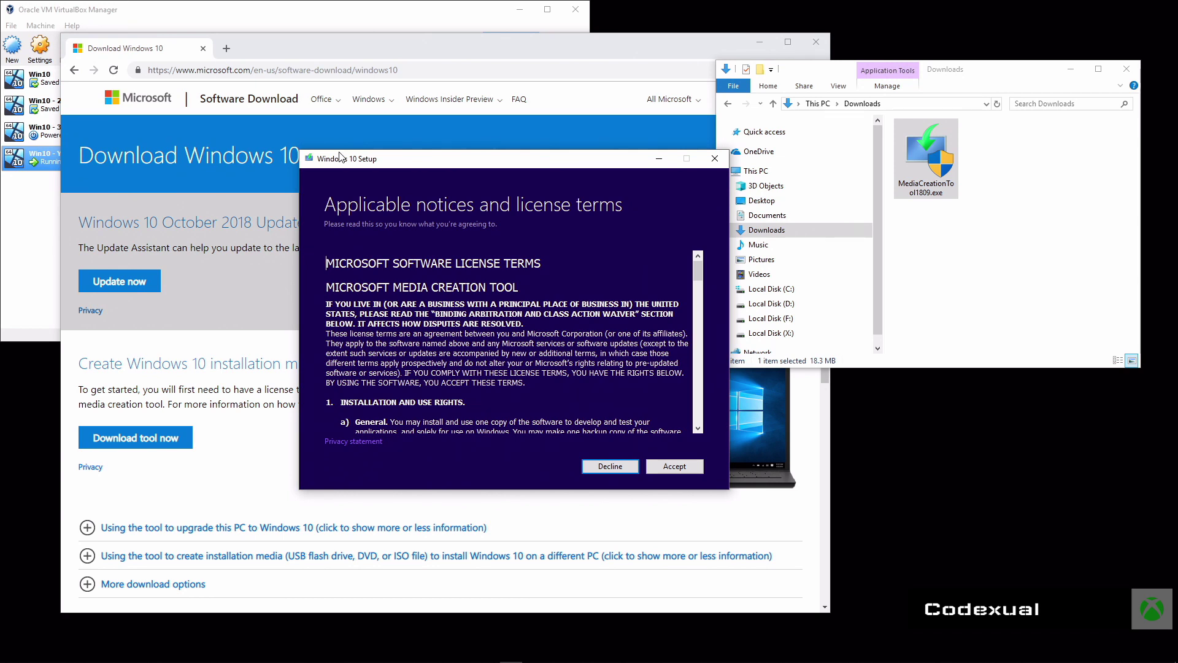
click(668, 468)
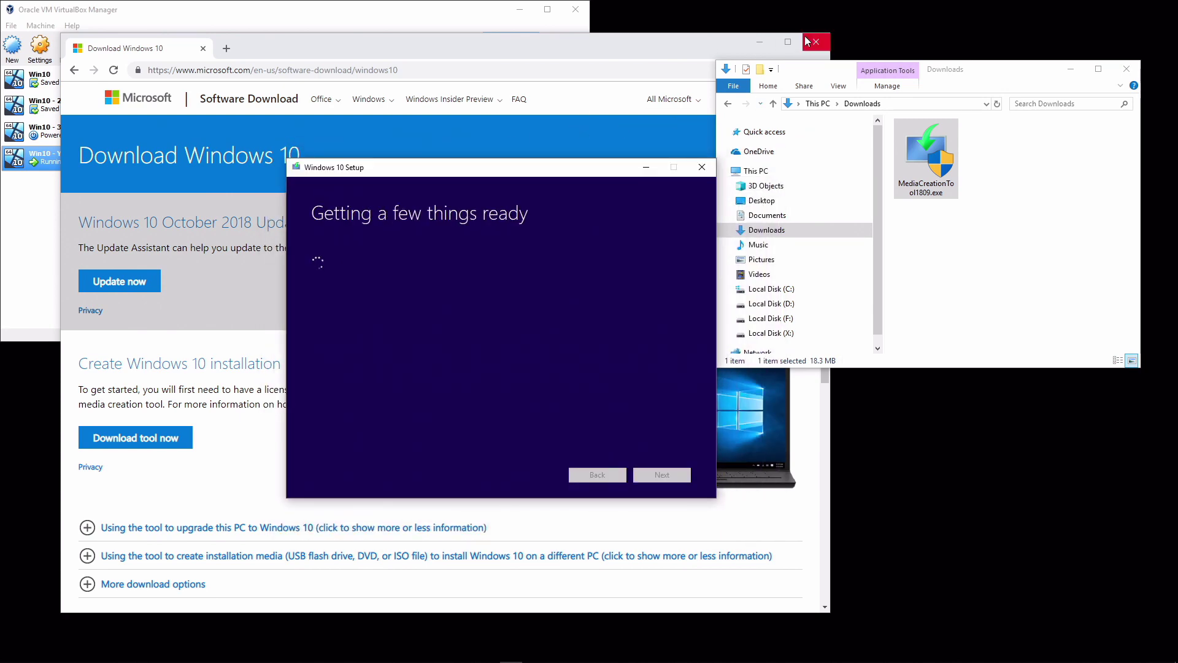
drag(539, 39, 565, 47)
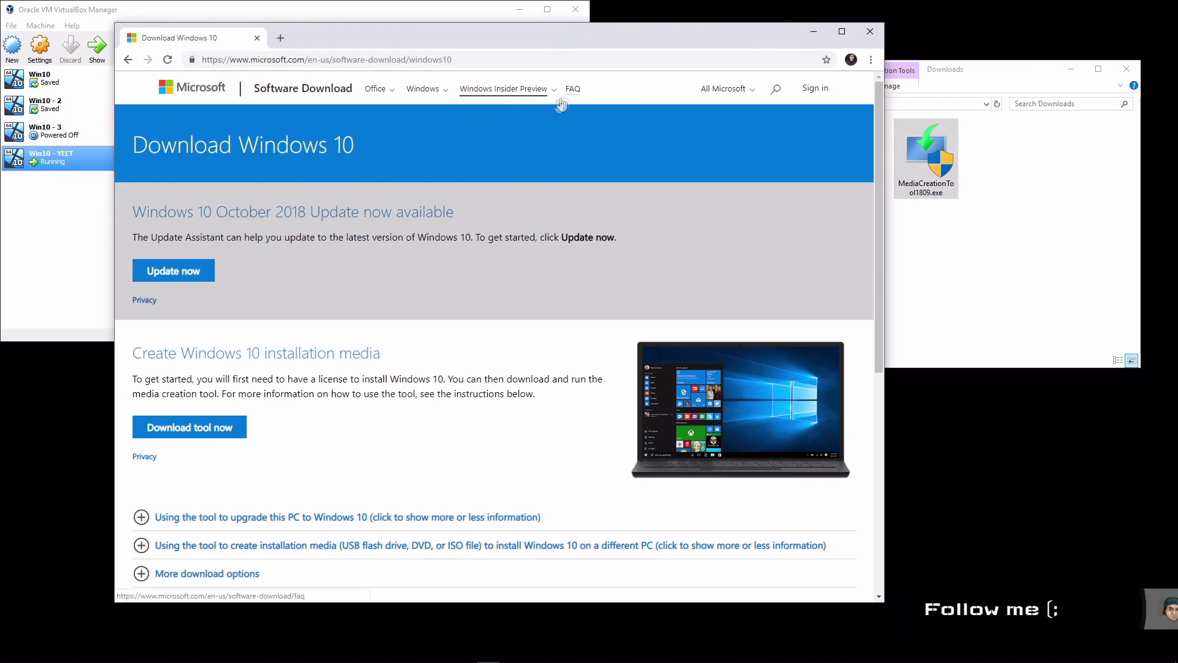
click(549, 11)
drag(552, 43, 524, 267)
Choose to create installation media for another PC
click(466, 175)
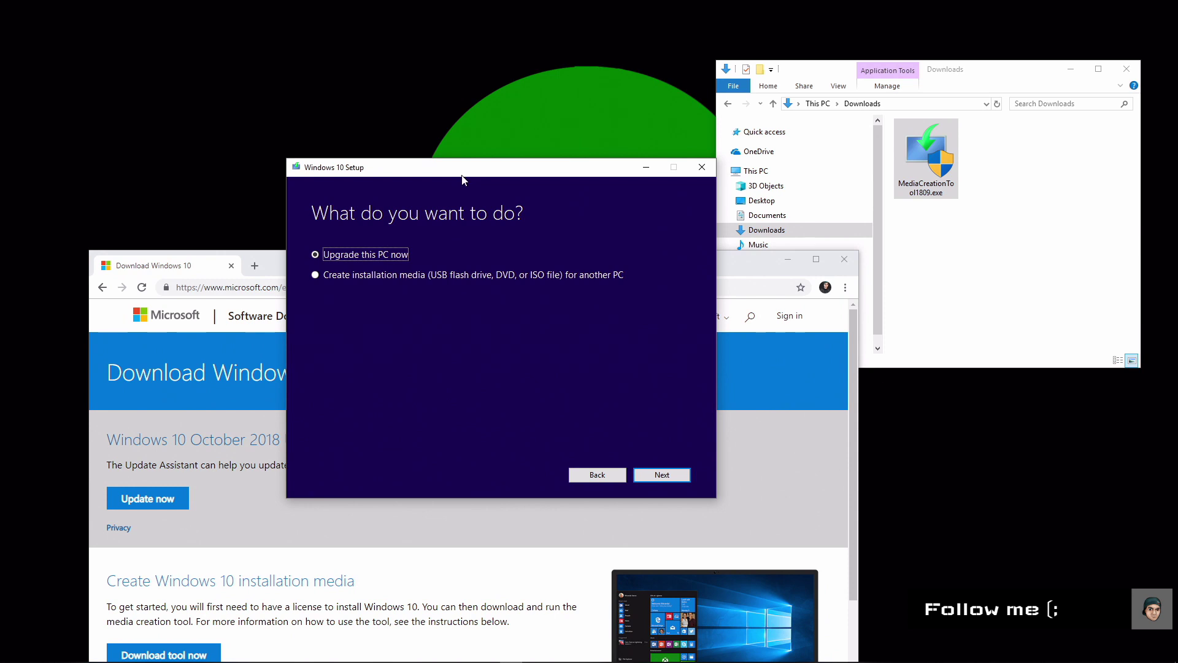
click(343, 281)
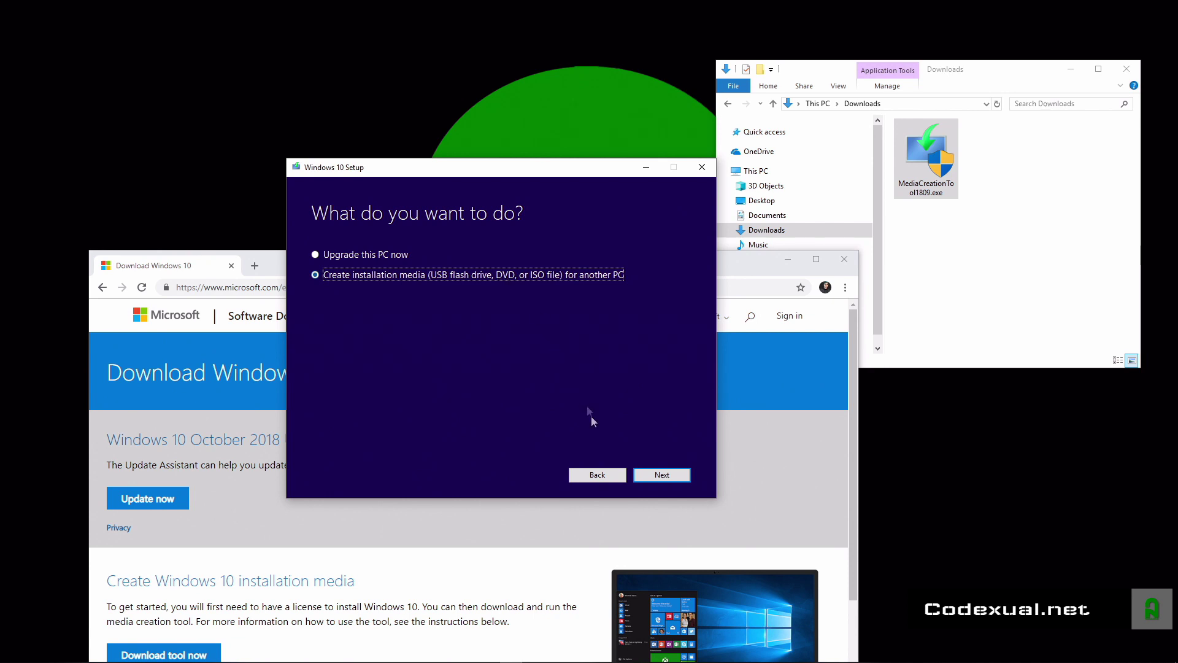
click(662, 474)
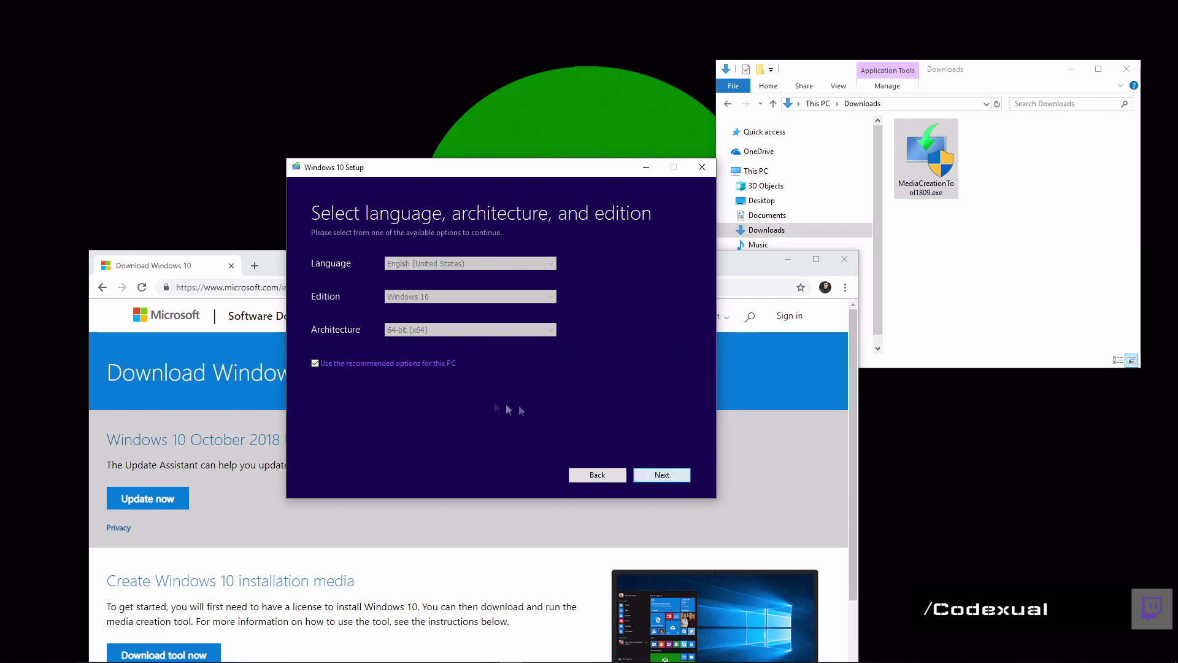
Keep the recommended English, Windows 10, 64-bit options and continue to media selection
click(429, 363)
click(470, 263)
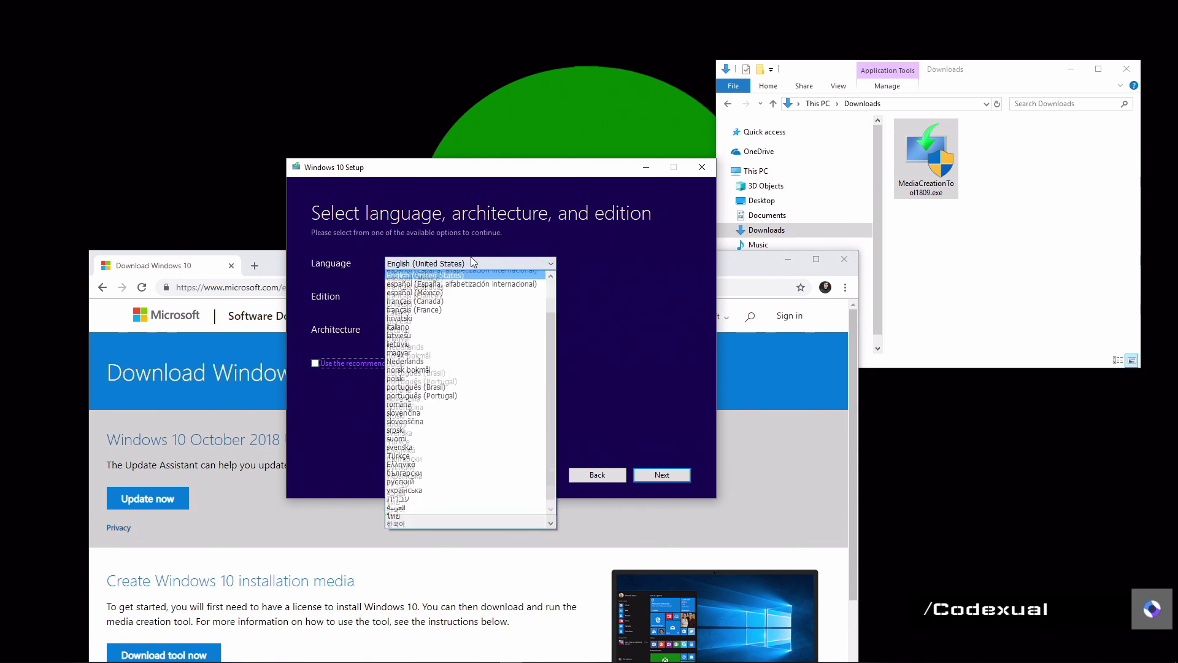
click(470, 260)
click(377, 365)
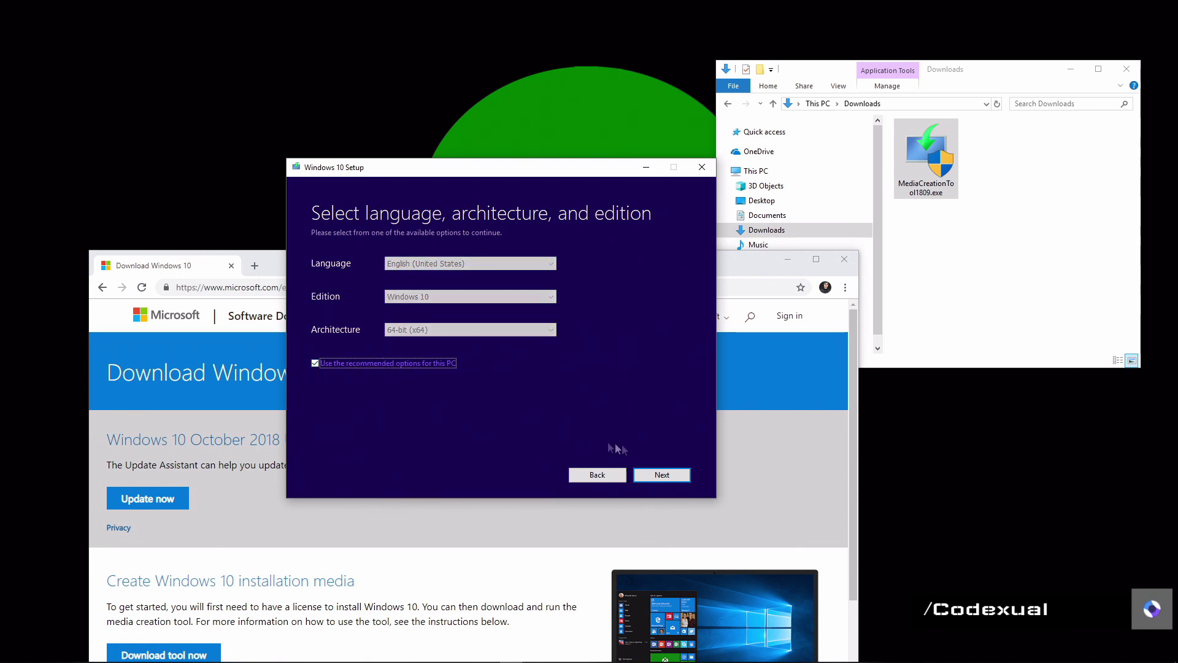
click(662, 474)
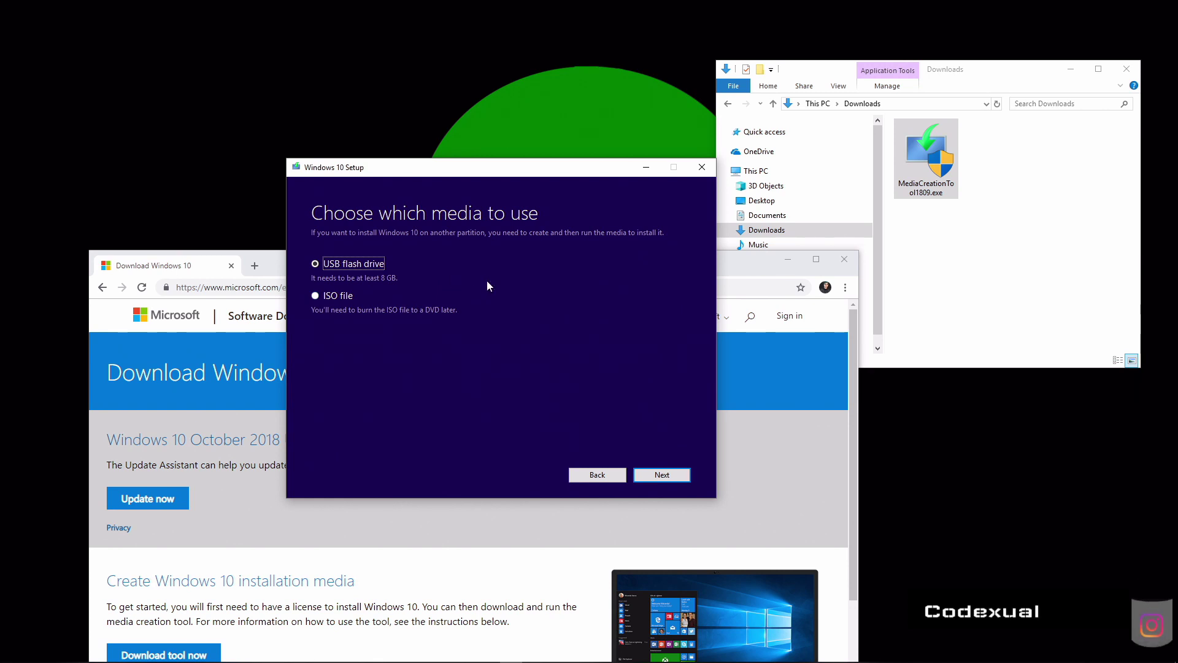
click(953, 263)
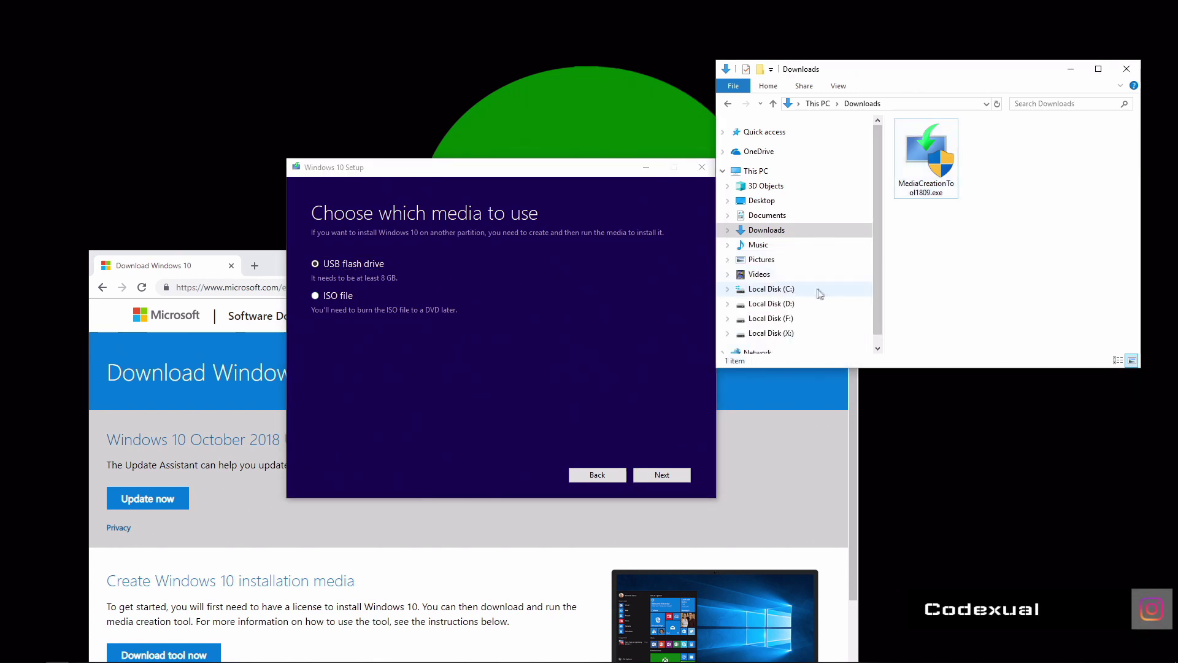
scroll(798, 285, down, 1)
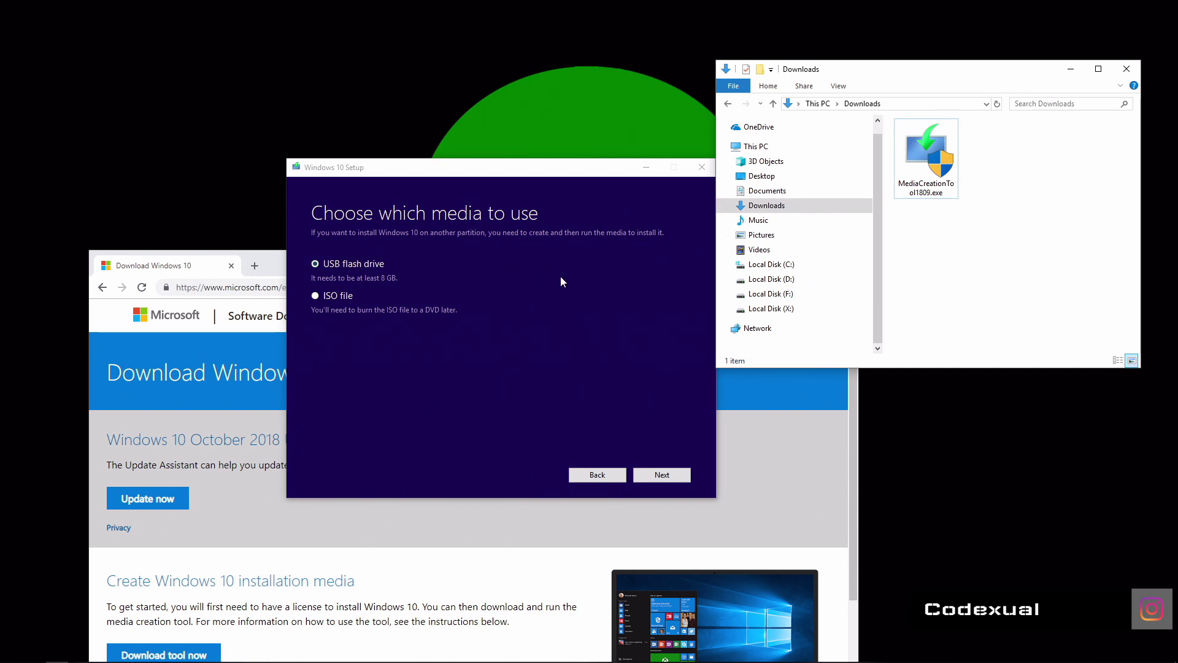
click(440, 367)
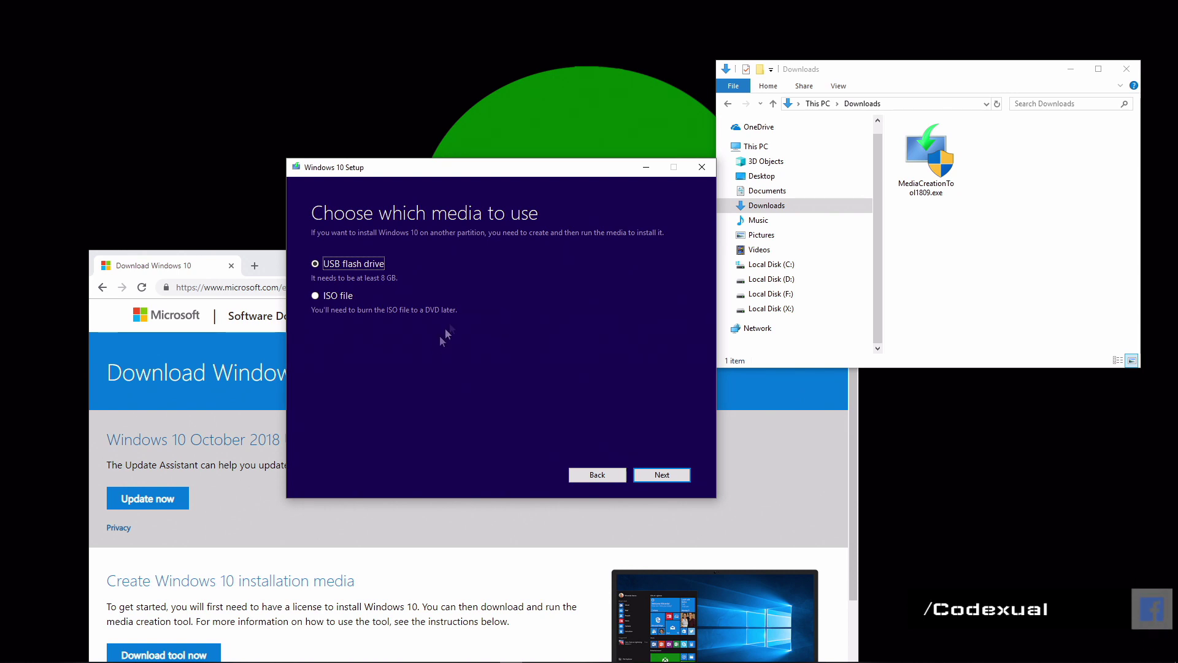
mouse_move(467, 658)
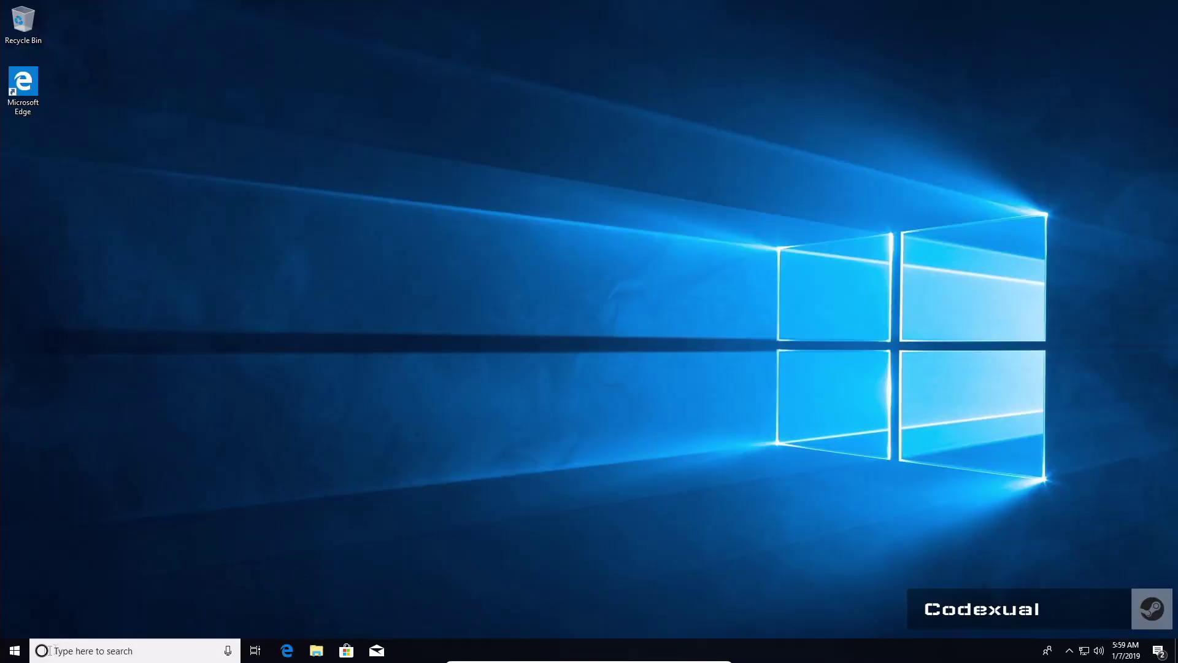
Search 'reset' from Start to reopen the Recovery page in Settings
click(15, 650)
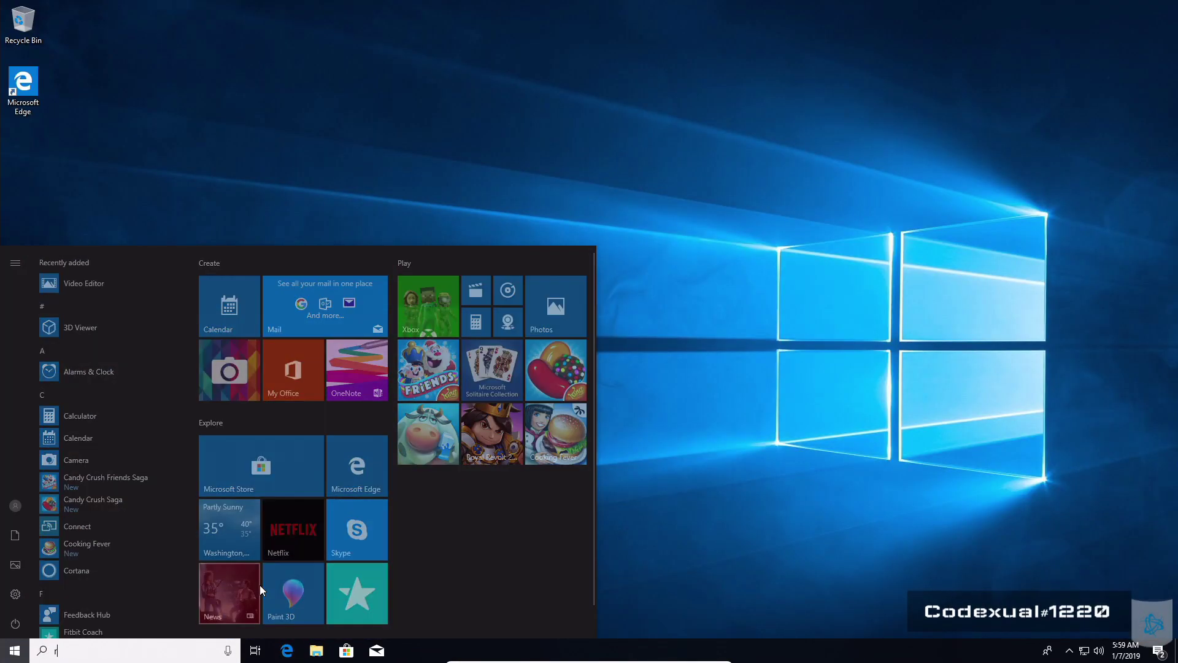
text(reset)
key(Return)
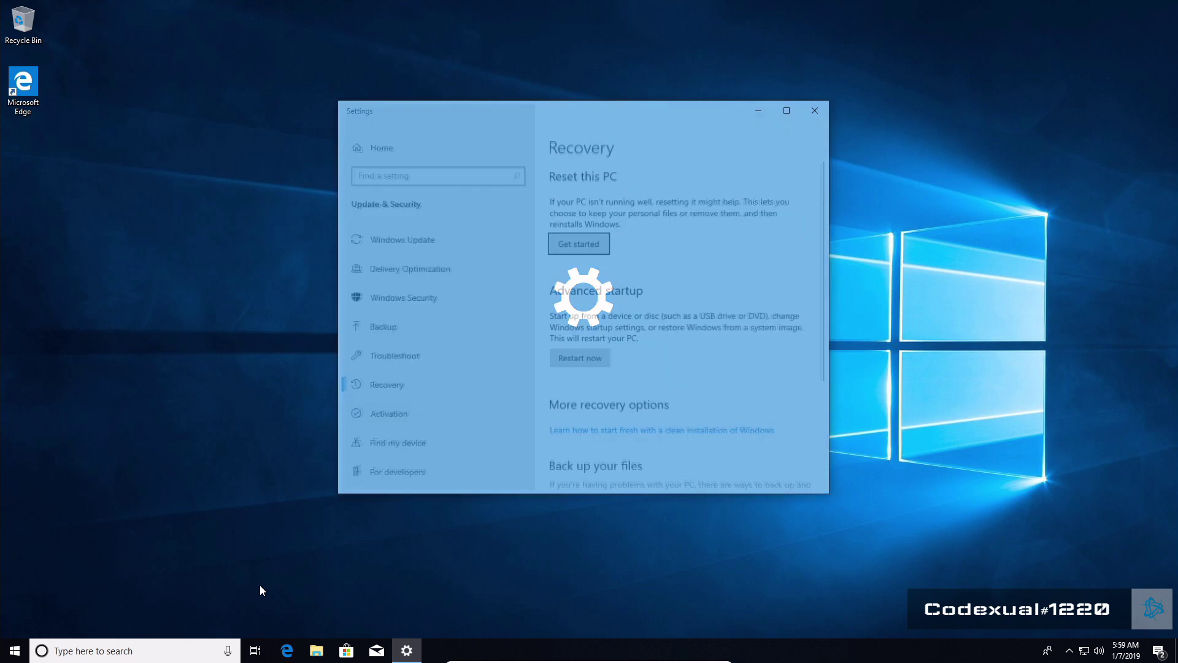